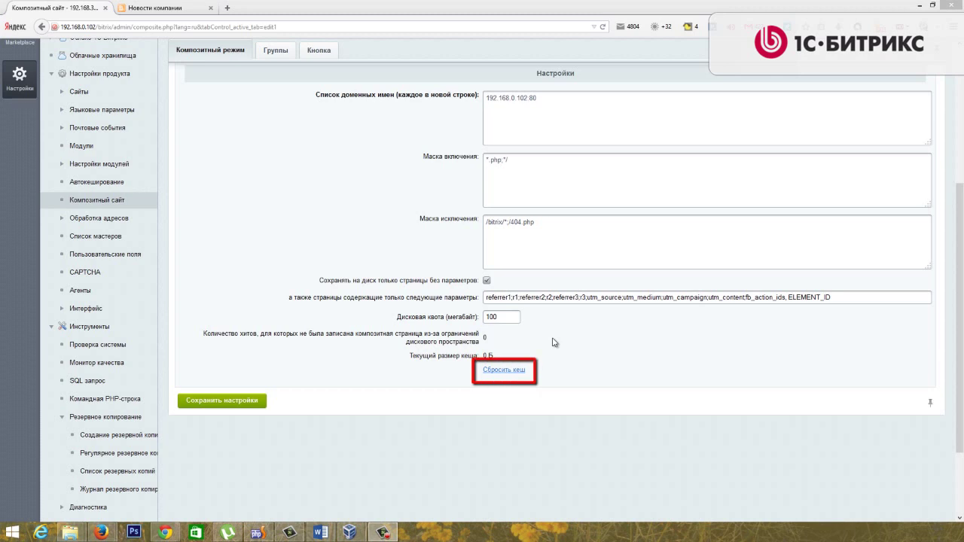
- Clear the composite site's cache
{"action": "left_click", "coordinate": [517, 372]}
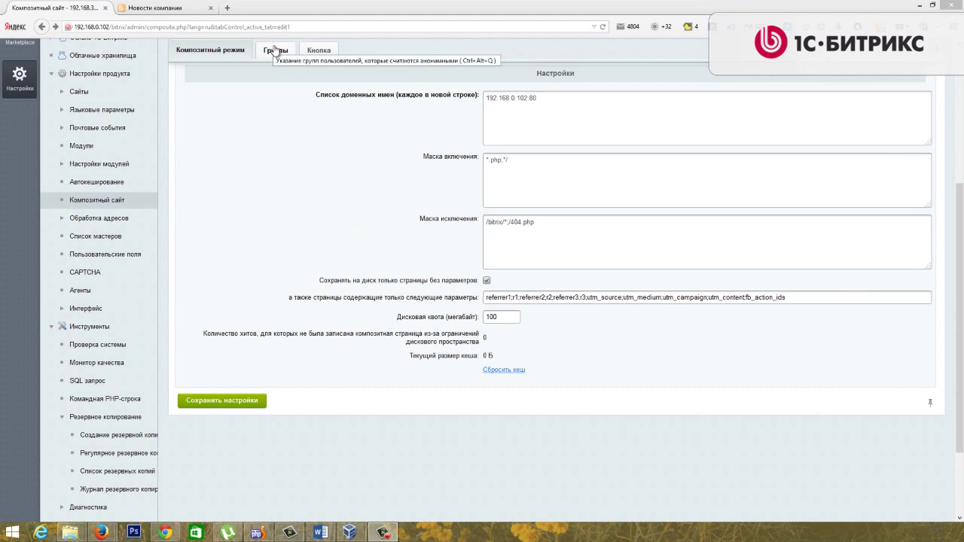
- Set Контент-редакторы [5] as a user group treated as anonymous and add an empty row for another group
{"action": "left_click", "coordinate": [275, 50]}
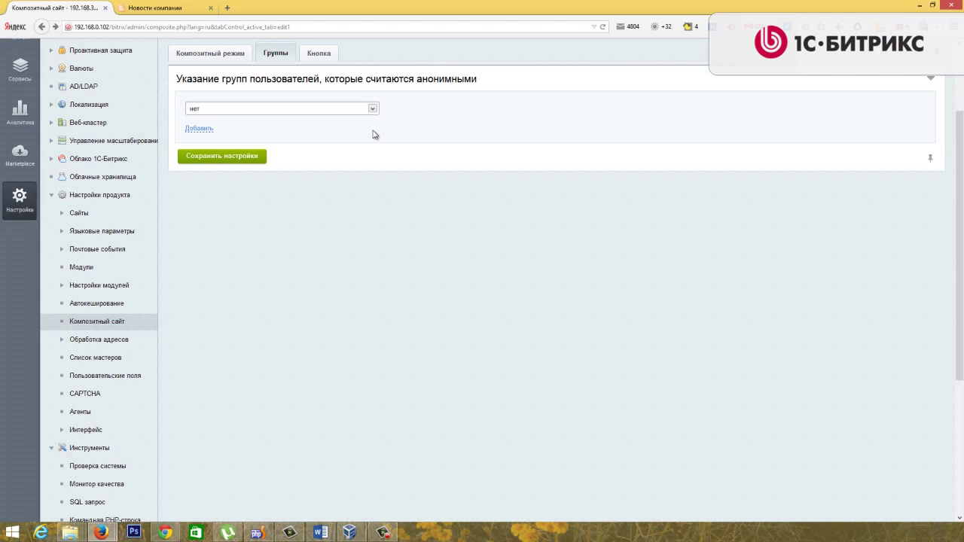
{"action": "left_click", "coordinate": [324, 108]}
{"action": "left_click", "coordinate": [475, 126]}
{"action": "left_click", "coordinate": [352, 110]}
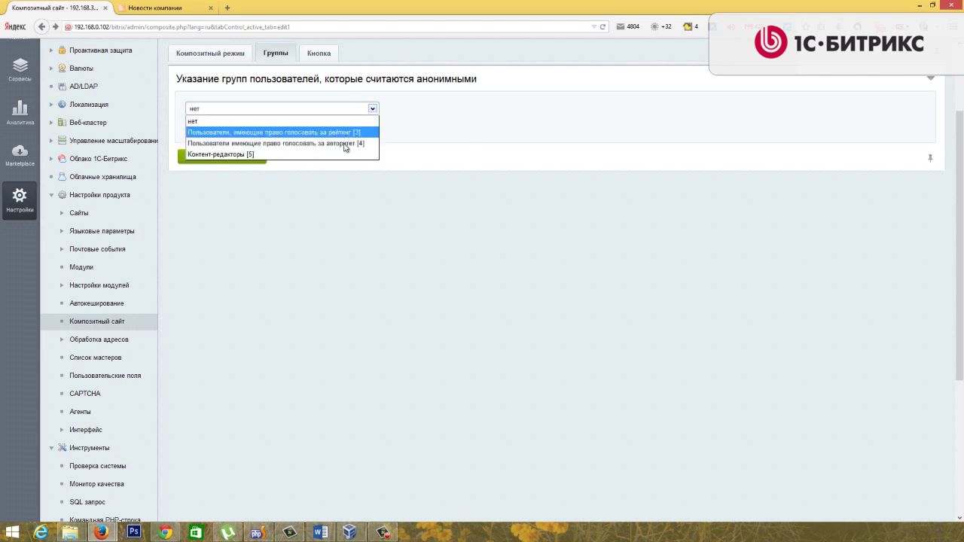
{"action": "left_click", "coordinate": [347, 154]}
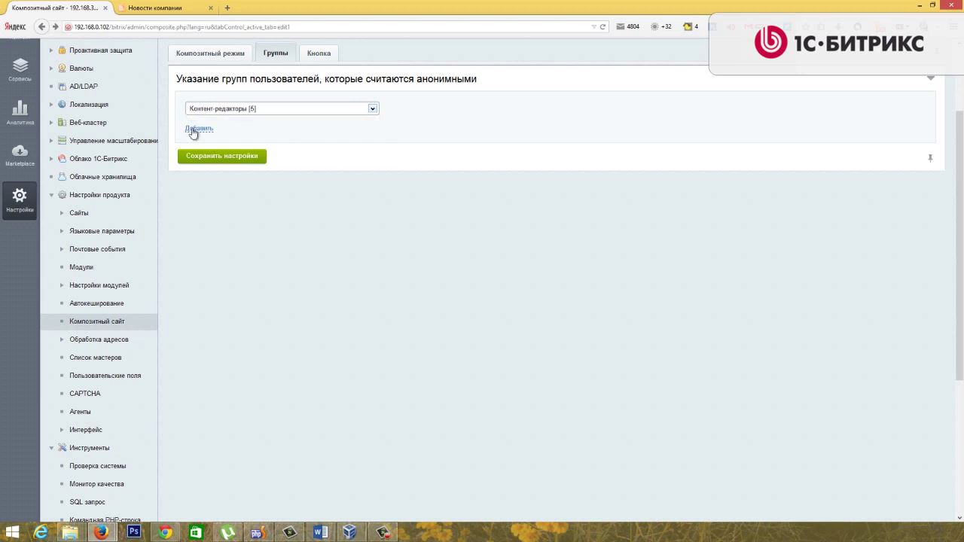
{"action": "left_click", "coordinate": [199, 129]}
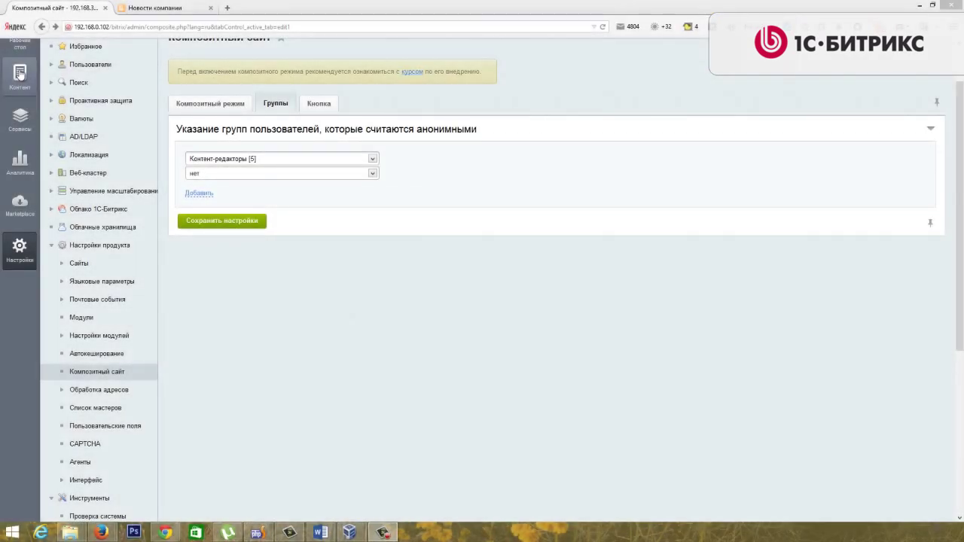
- Open the /bitrix/html_pages folder in the site's file structure
{"action": "left_click", "coordinate": [19, 73]}
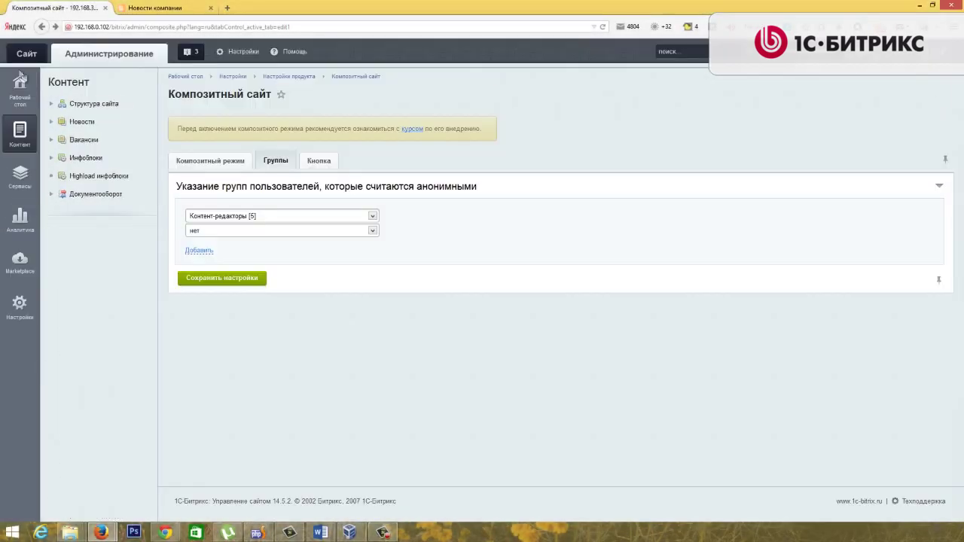
{"action": "left_click", "coordinate": [52, 104]}
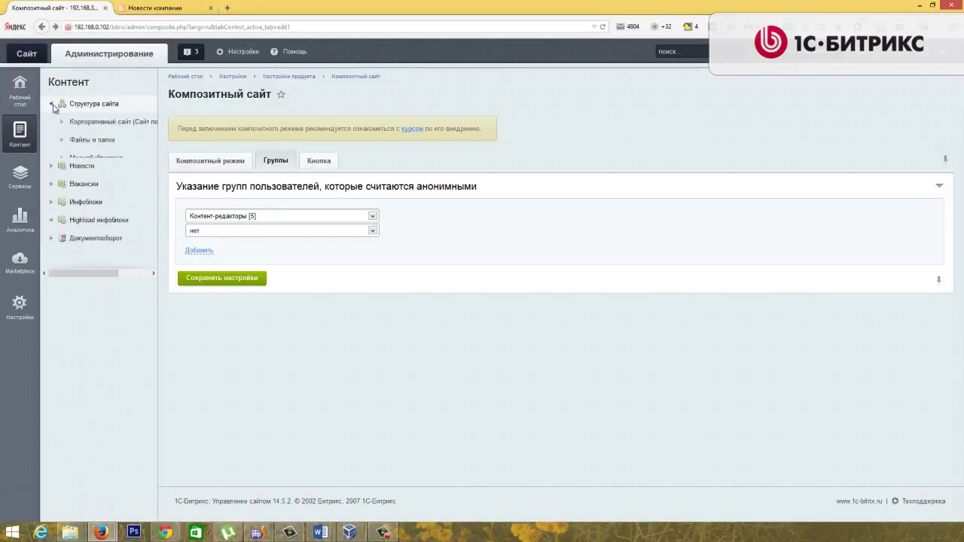
{"action": "left_click", "coordinate": [96, 146]}
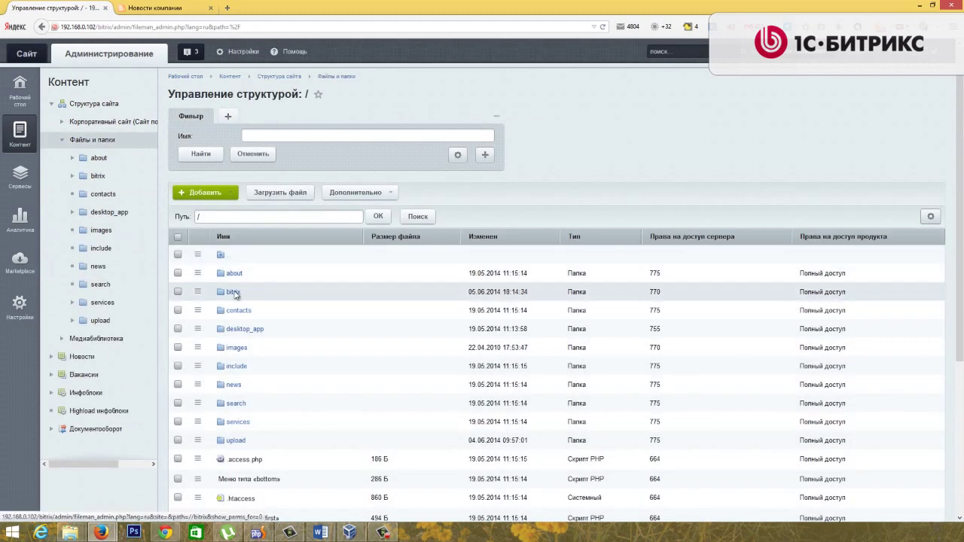
{"action": "left_click", "coordinate": [234, 294]}
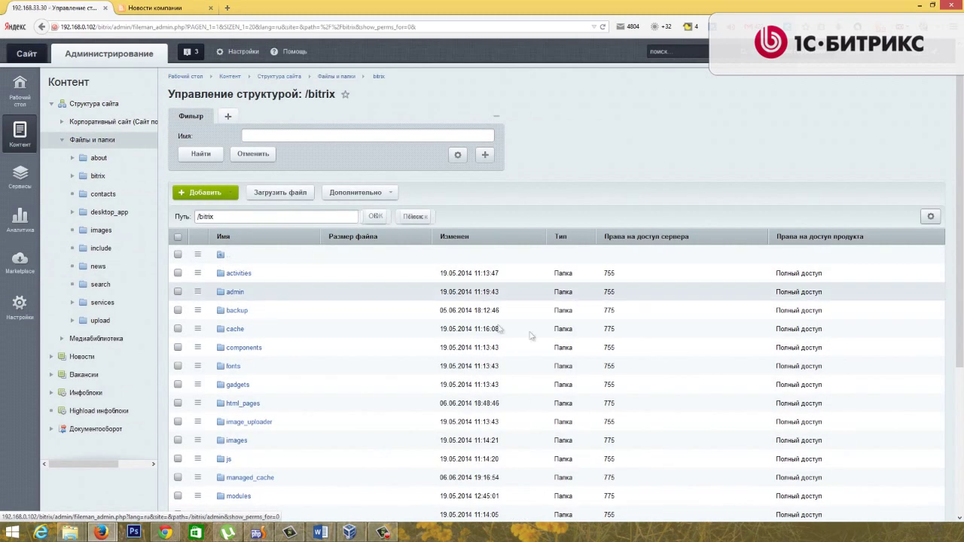
{"action": "scroll", "coordinate": [332, 301], "scroll_direction": "down", "scroll_amount": 2}
{"action": "left_click", "coordinate": [243, 290]}
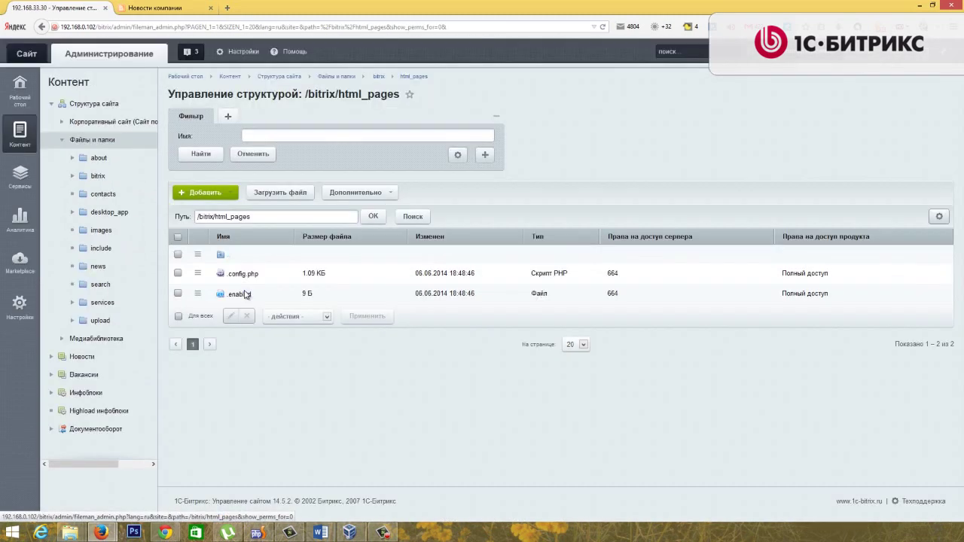
- Review the source of .config.php and return to the html_pages folder
{"action": "left_click", "coordinate": [196, 276]}
{"action": "left_click", "coordinate": [302, 328]}
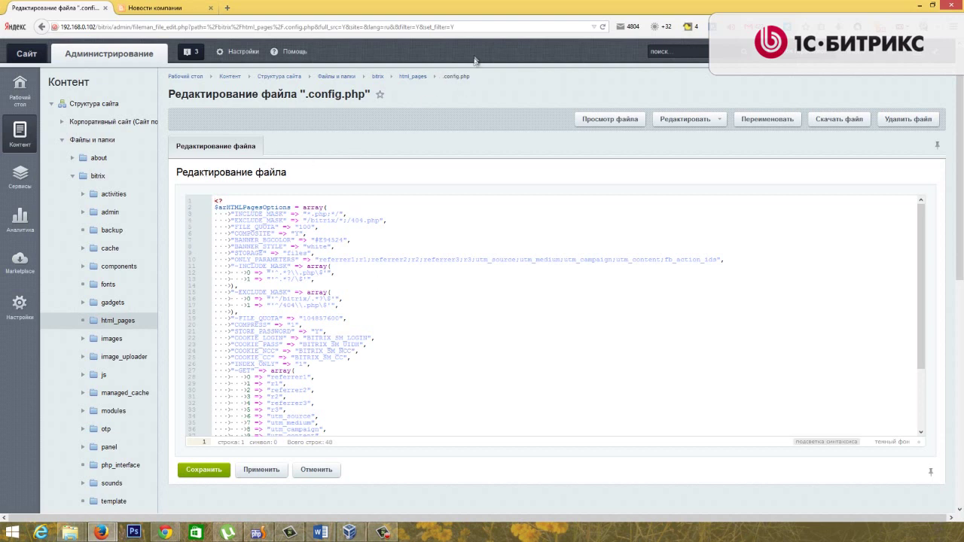
{"action": "left_click", "coordinate": [412, 79]}
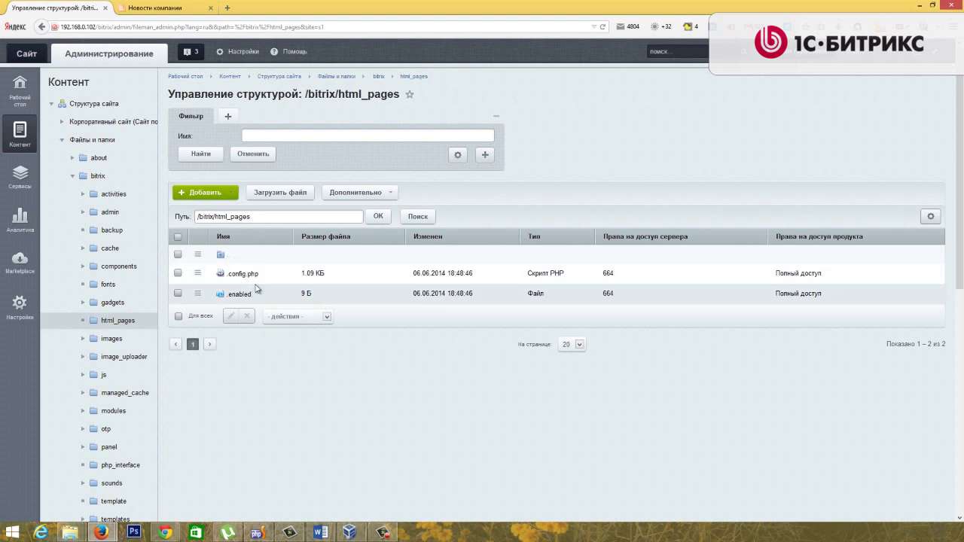
- Switch to the Chrome window and examine the cached page files in the html_pages/academy.intervolga.ru folder
{"action": "left_click", "coordinate": [165, 532]}
{"action": "left_click", "coordinate": [250, 279]}
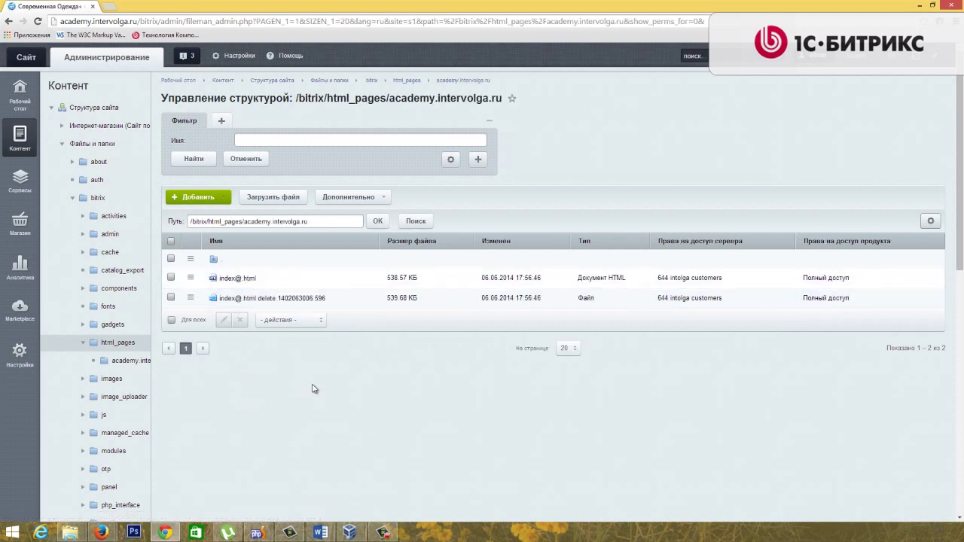
{"action": "left_click", "coordinate": [215, 241]}
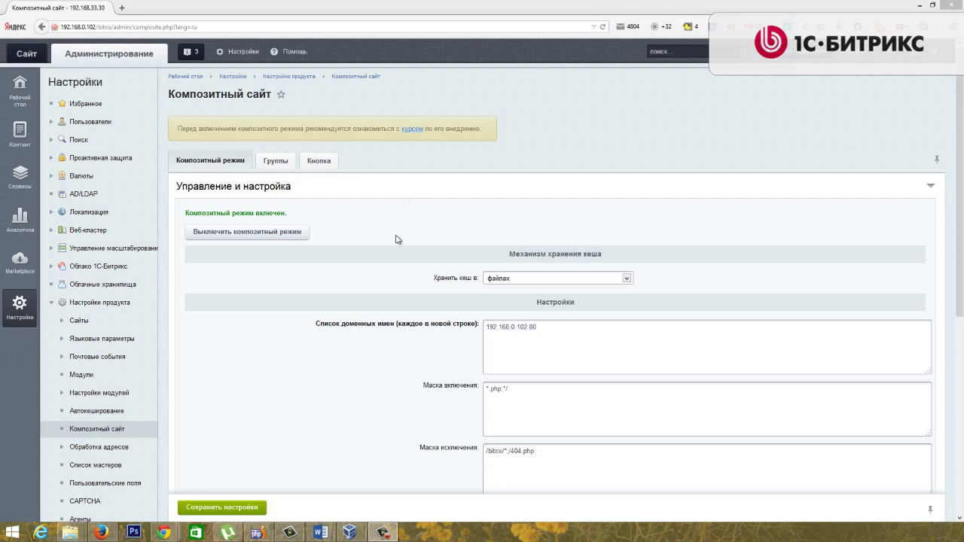
- Check the "Быстро с 1С-Битрикс" button at the foot of the online store page in Chrome, and return to the composite site settings
{"action": "mouse_move", "coordinate": [167, 533]}
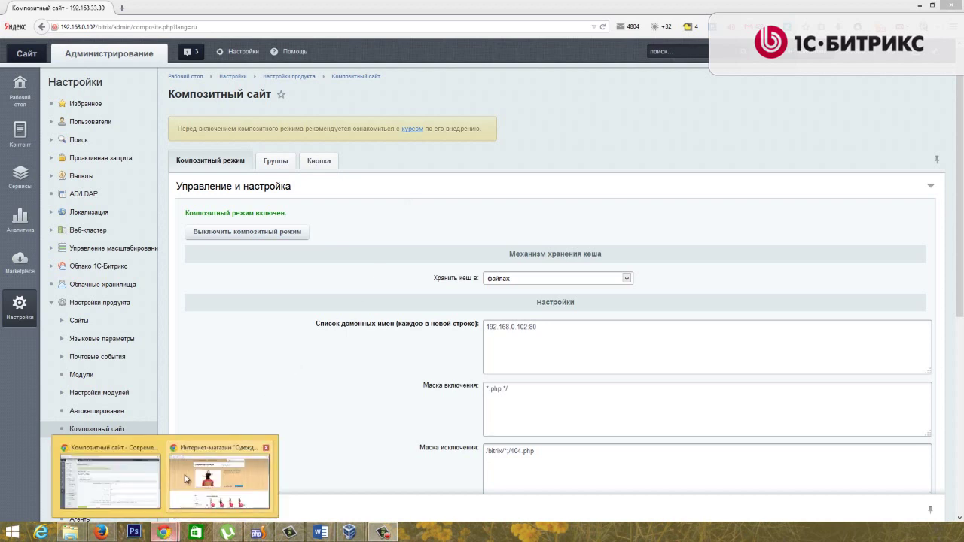
{"action": "left_click", "coordinate": [218, 474]}
{"action": "scroll", "coordinate": [801, 288], "scroll_direction": "down", "scroll_amount": 15}
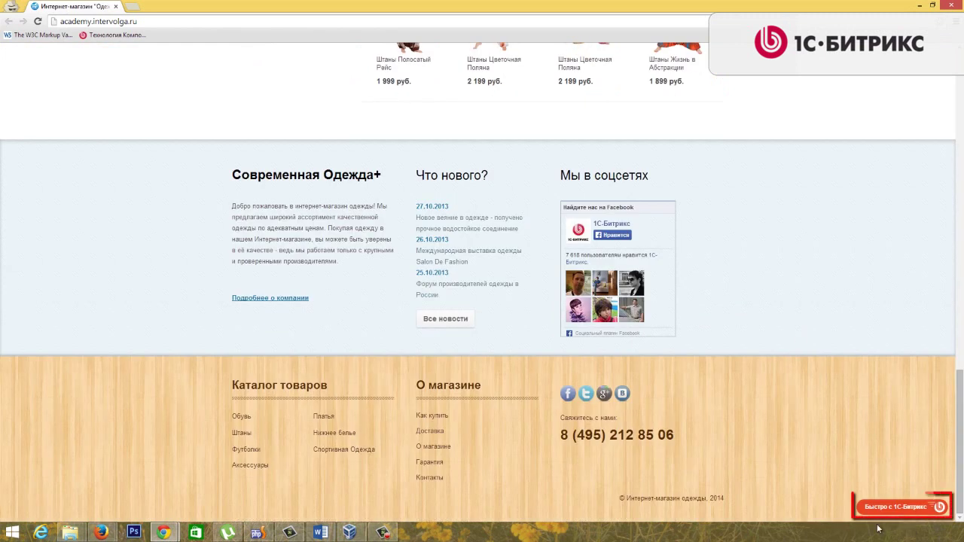
{"action": "left_click", "coordinate": [920, 6]}
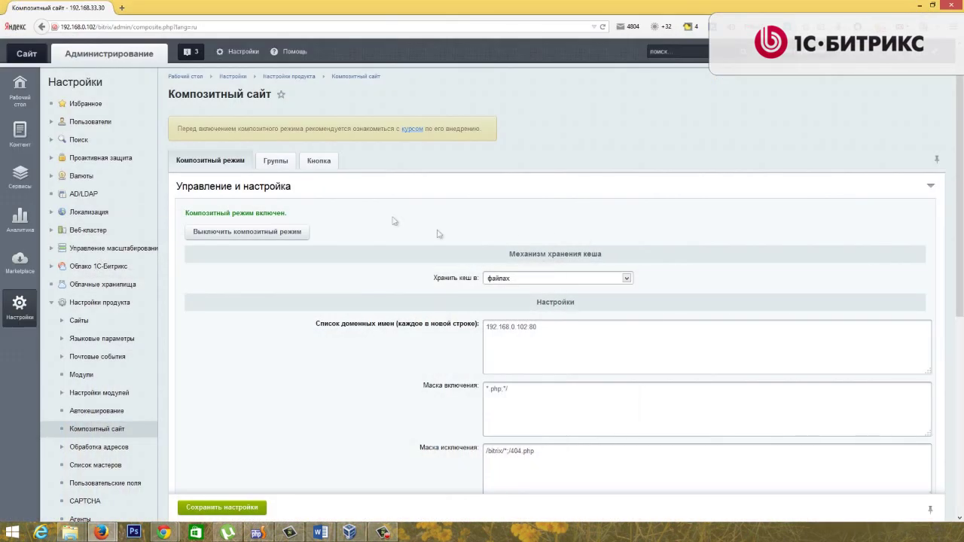
- Look through the ready-made styles for the "Быстро с 1С-Битрикс" button without choosing one
{"action": "left_click", "coordinate": [325, 164]}
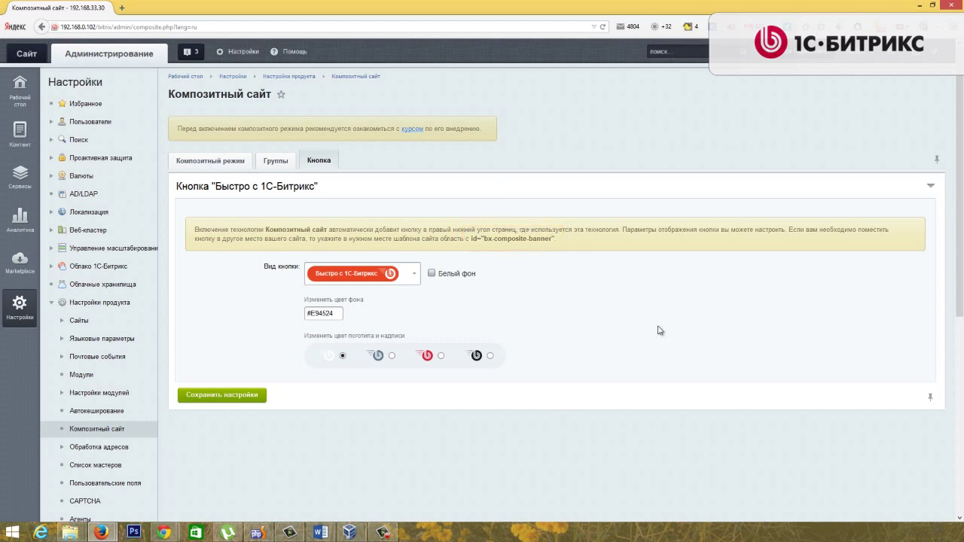
{"action": "left_click", "coordinate": [420, 286]}
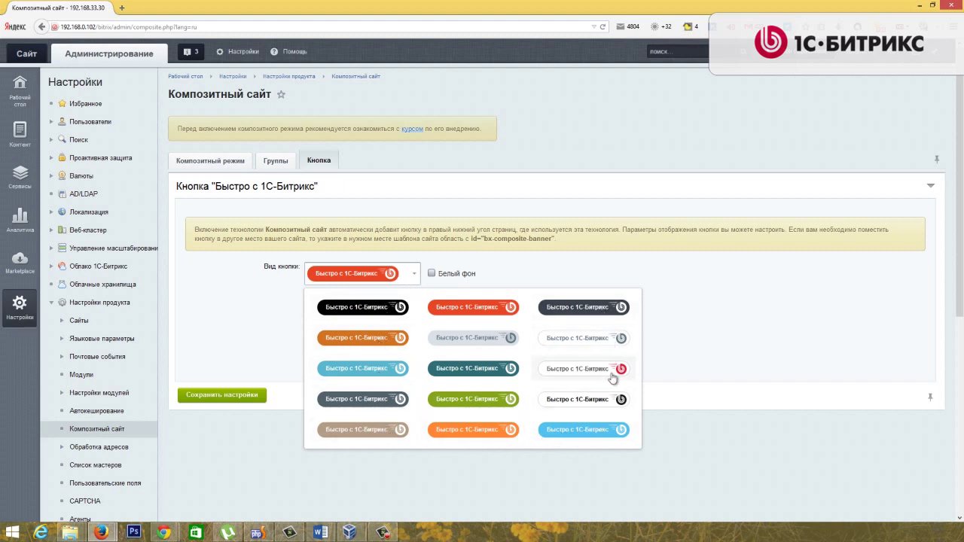
{"action": "left_click", "coordinate": [685, 352]}
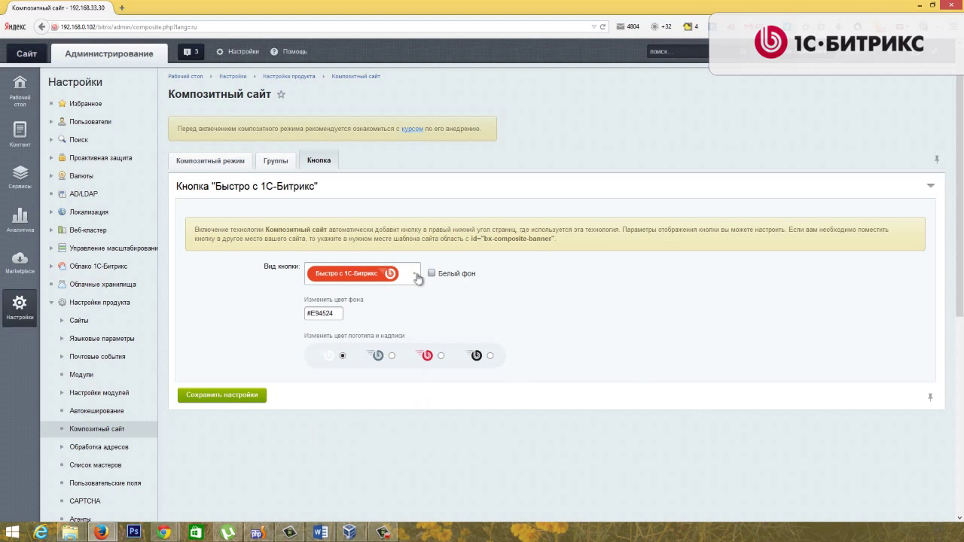
{"action": "left_click", "coordinate": [416, 280]}
{"action": "left_click", "coordinate": [734, 317]}
- Try the grey, red and black logo and caption colours, and switch the button's white background on and off
{"action": "left_click", "coordinate": [393, 357]}
{"action": "left_click", "coordinate": [441, 357]}
{"action": "left_click", "coordinate": [491, 356]}
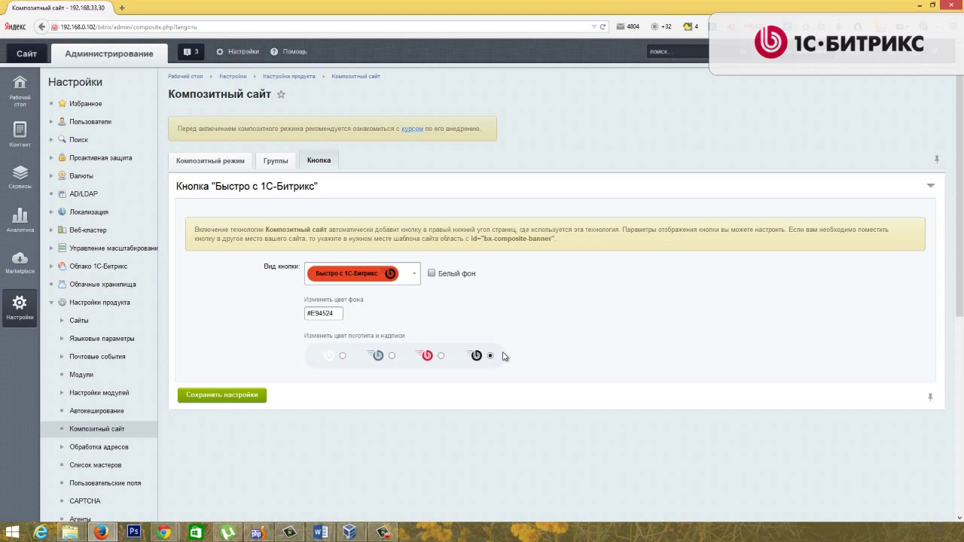
{"action": "left_click", "coordinate": [432, 274]}
{"action": "left_click", "coordinate": [432, 274]}
- Set the button's background colour to #00000 and its logo and caption colour to white
{"action": "left_click_drag", "start_coordinate": [332, 314], "coordinate": [309, 313]}
{"action": "type", "text": "#00000"}
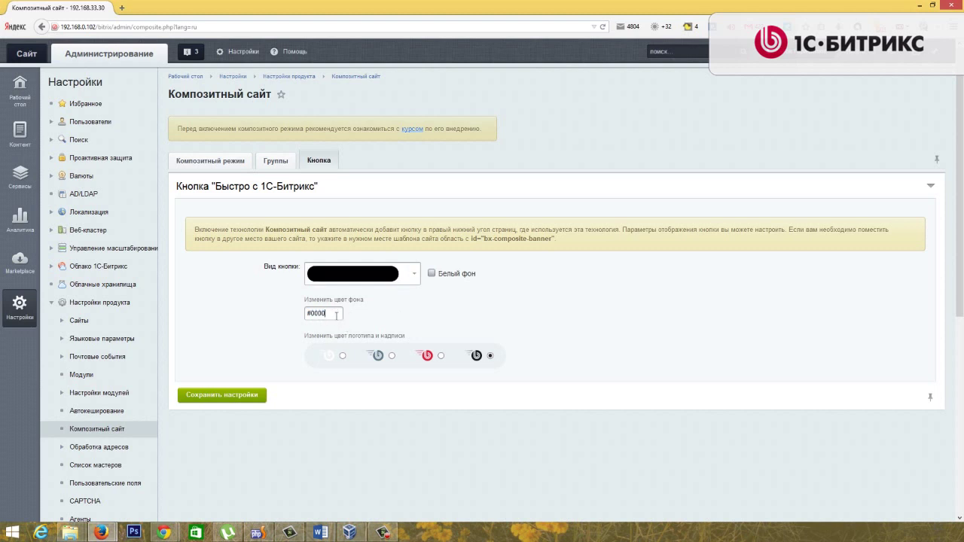
{"action": "left_click", "coordinate": [392, 355]}
{"action": "left_click", "coordinate": [345, 356]}
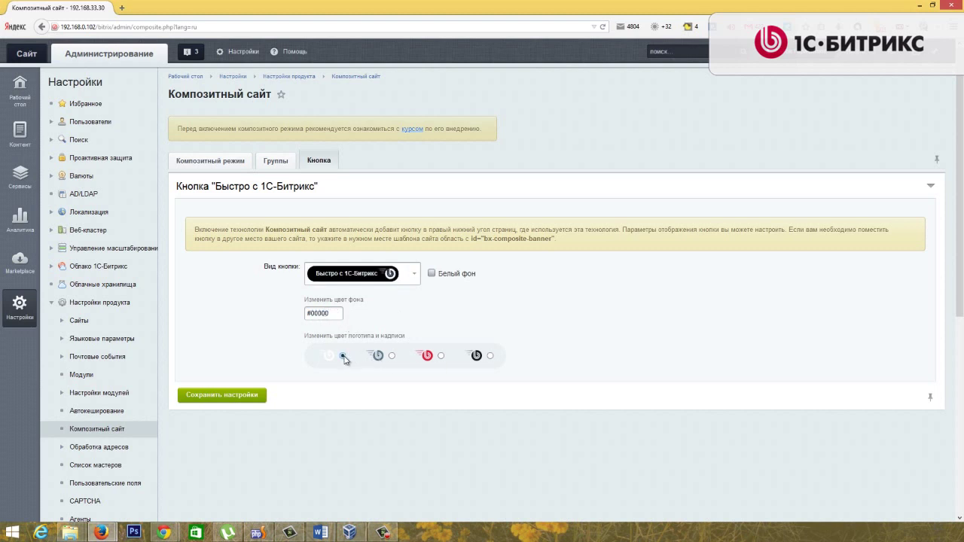